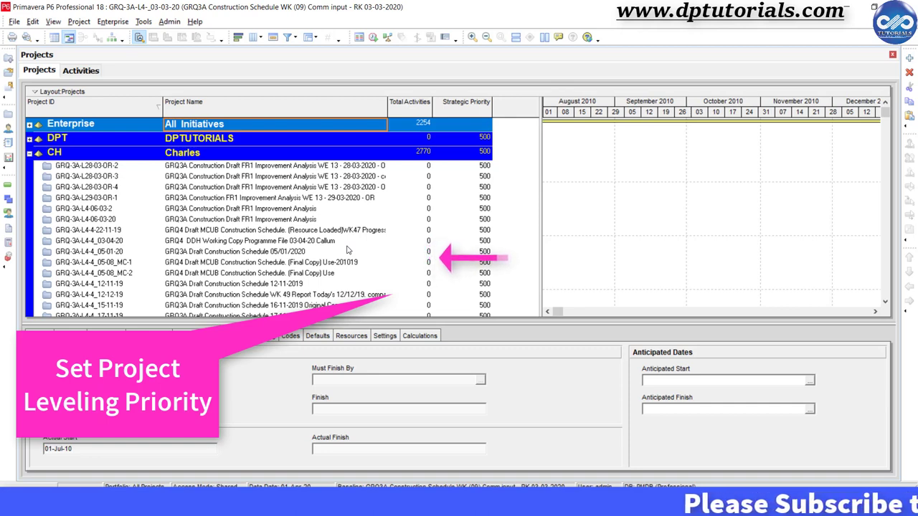
Step: Swap the Strategic Priority column for Project Leveling Priority in the projects table
scroll(347, 250, "down", 6)
left_click(332, 208)
right_click(332, 208)
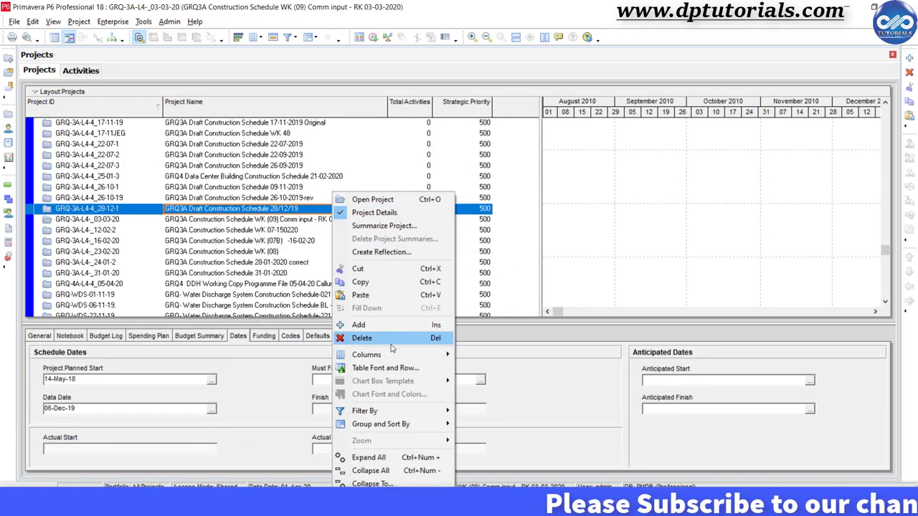
mouse_move(394, 354)
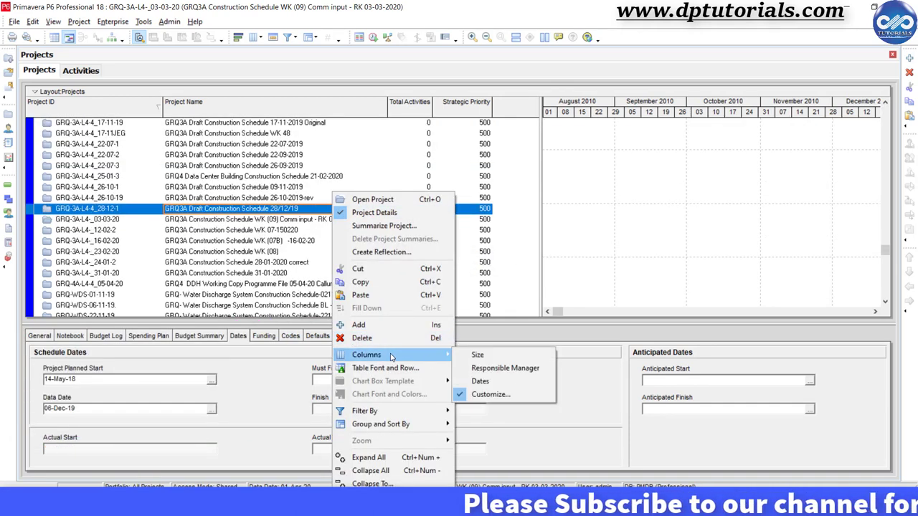
left_click(533, 399)
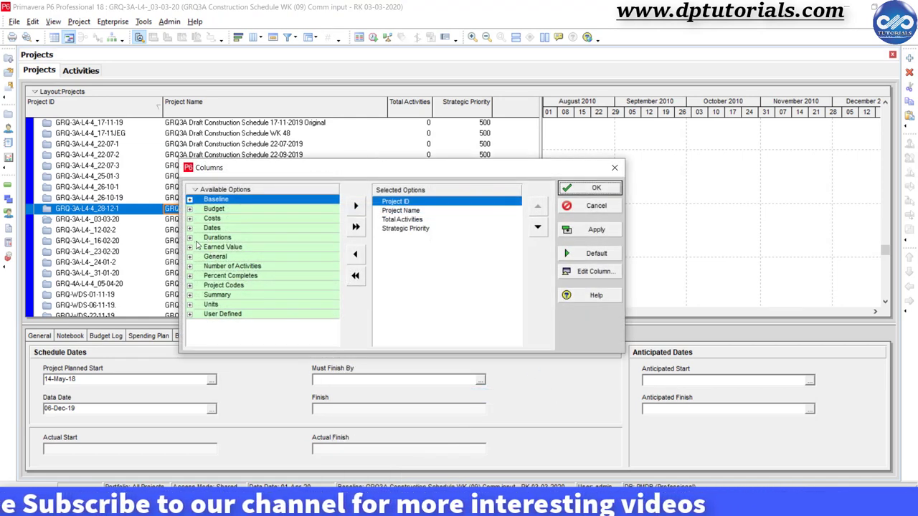
double_click(215, 256)
left_click(238, 263)
scroll(256, 289, "down", 1)
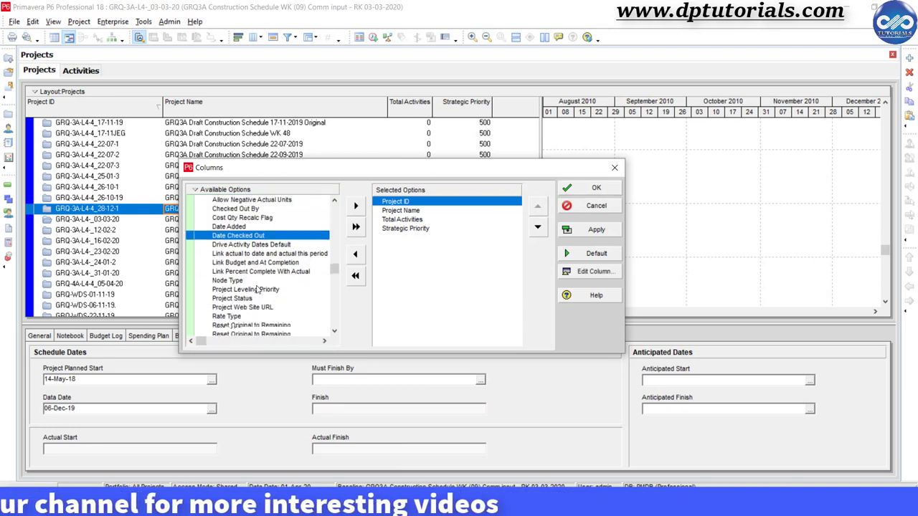
scroll(256, 289, "down", 1)
left_click(274, 273)
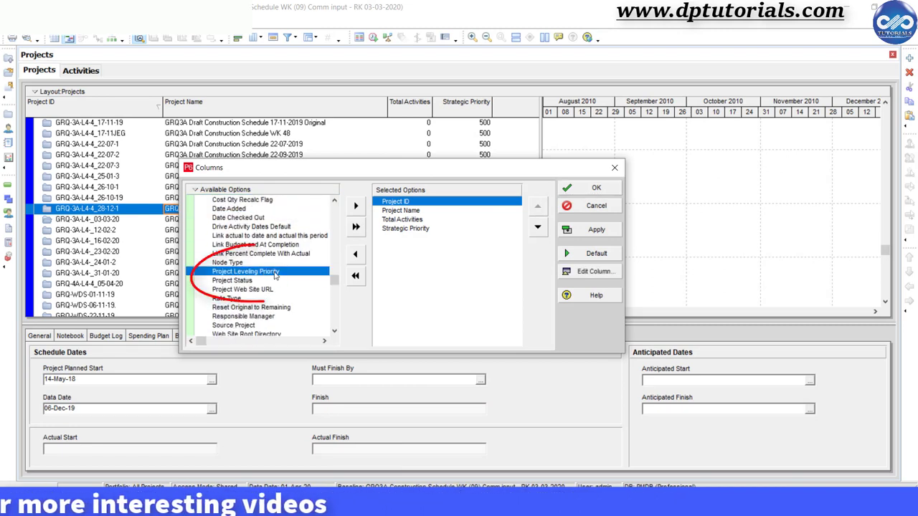
left_click_drag(274, 273, 391, 230)
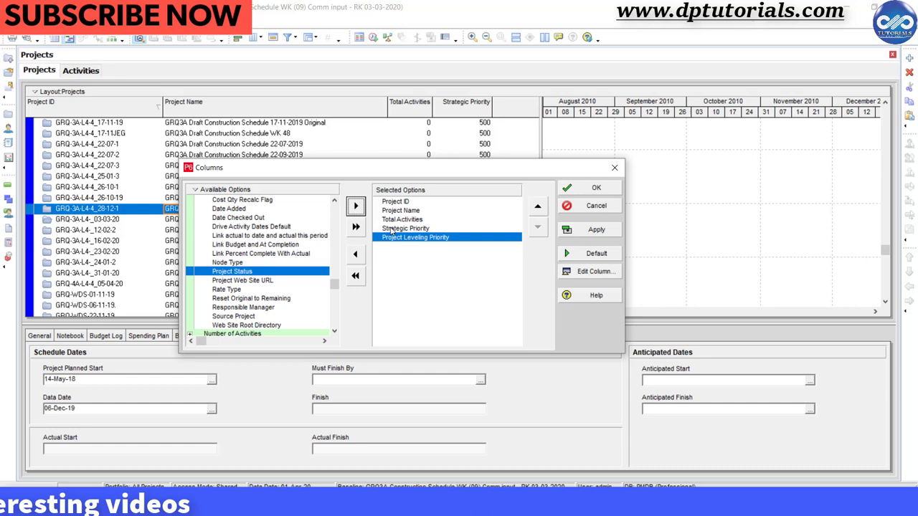
double_click(398, 229)
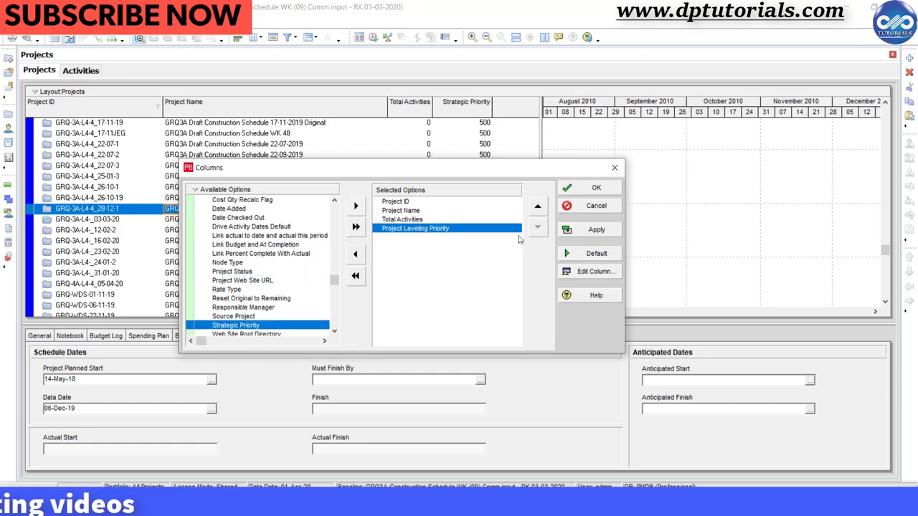
left_click(595, 188)
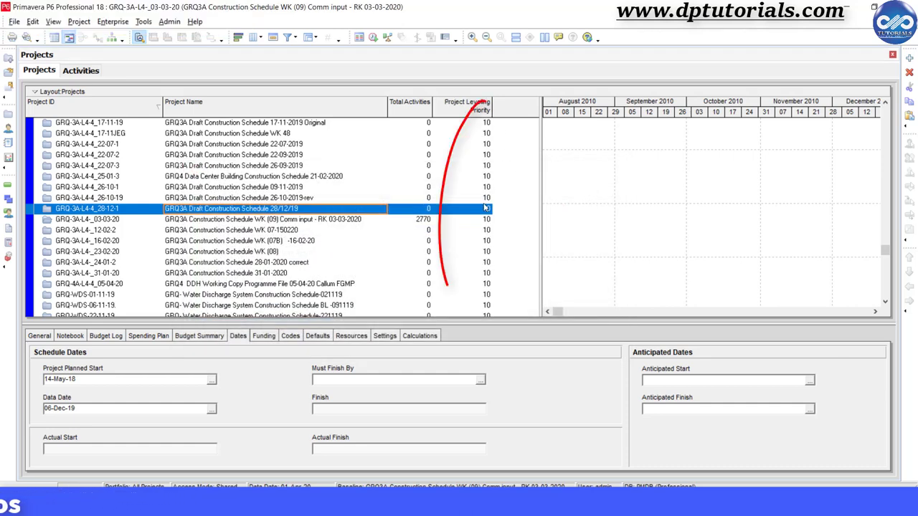
Step: Enter leveling priorities 8 for 26-10-19, 7 for 28-12-1 and 1 for 03-03-20
left_click(484, 219)
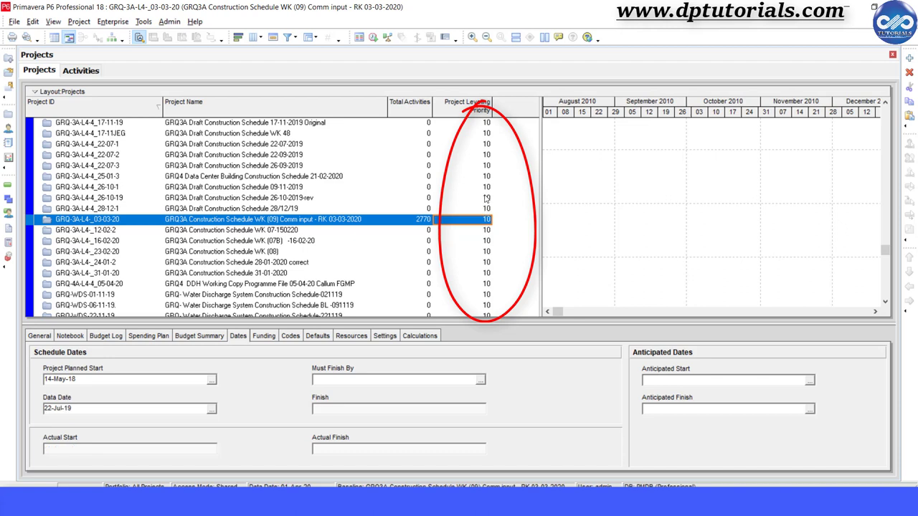
left_click(485, 198)
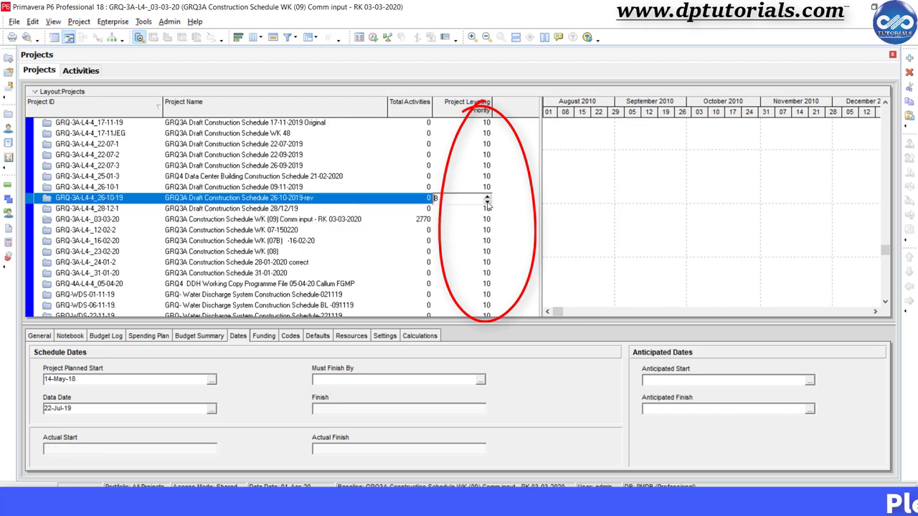
type("8")
left_click(485, 219)
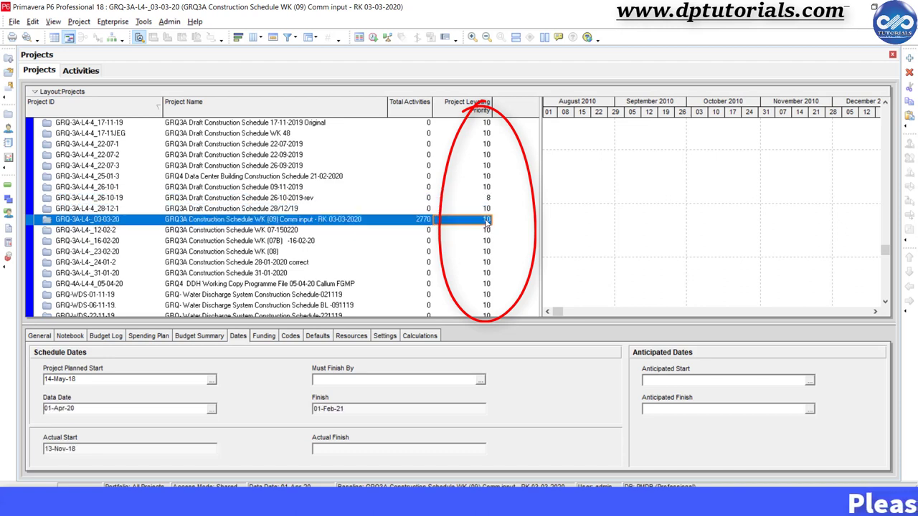
key("Up")
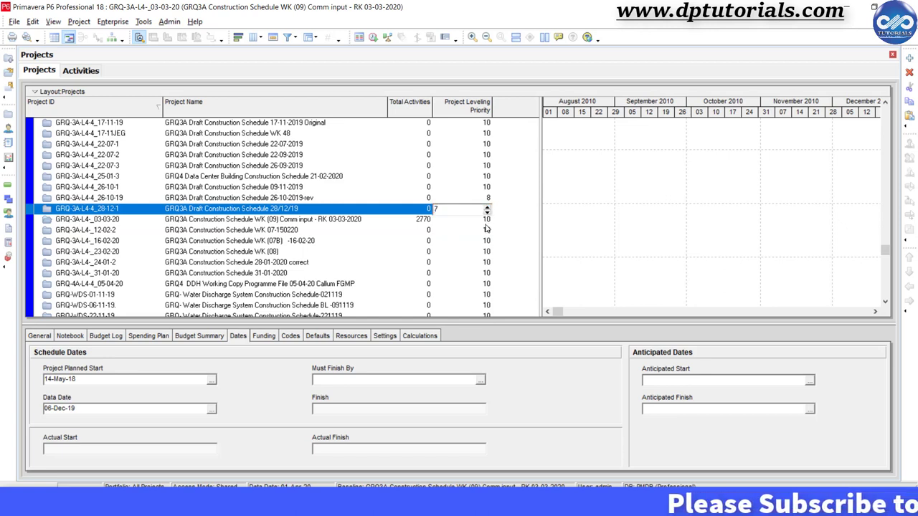
key("Return")
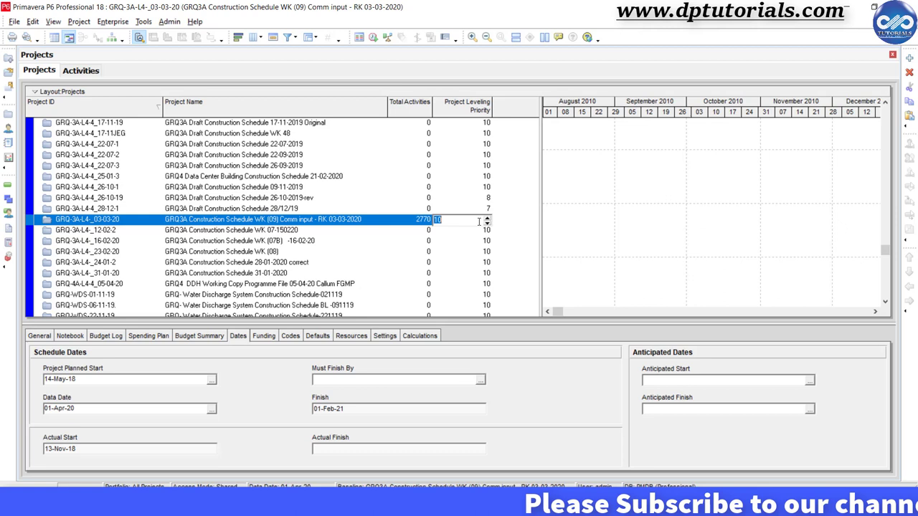
type("1")
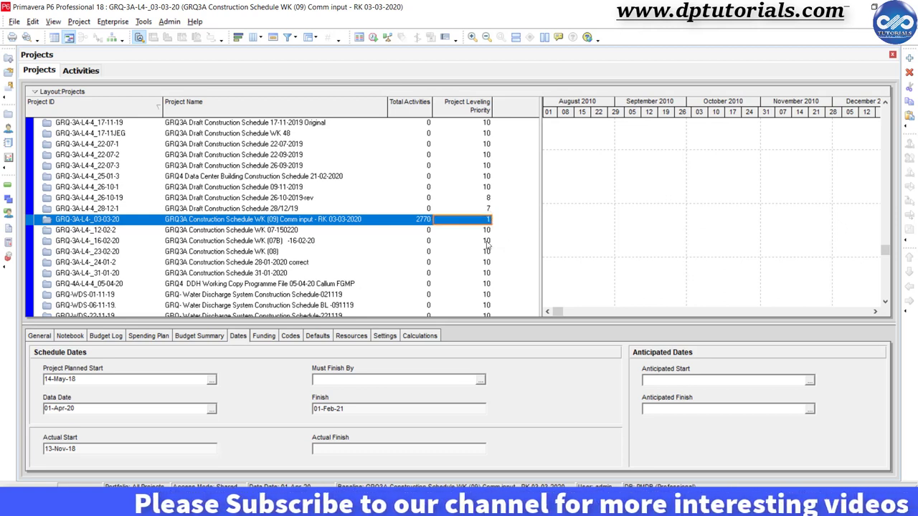
scroll(488, 251, "down", 1)
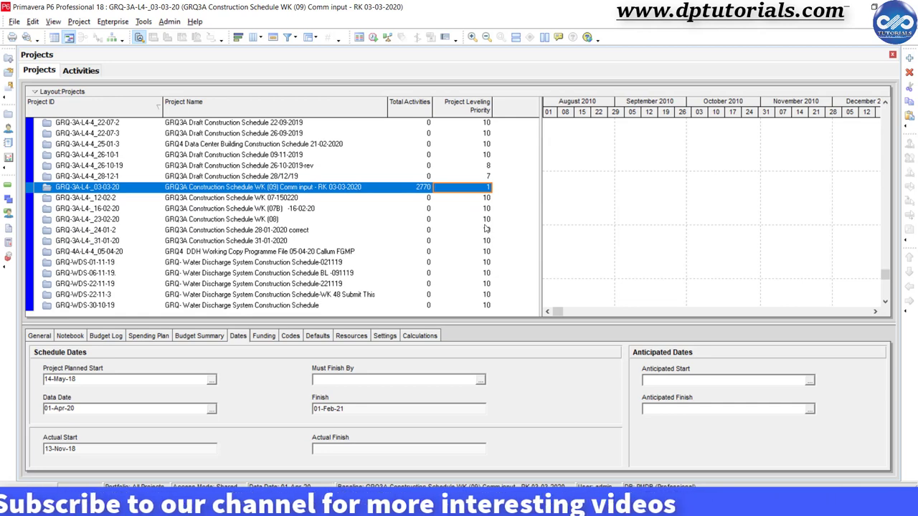
Step: Open project 03-03-20 and add the Activity Leveling Priority column to its activity table
right_click(307, 188)
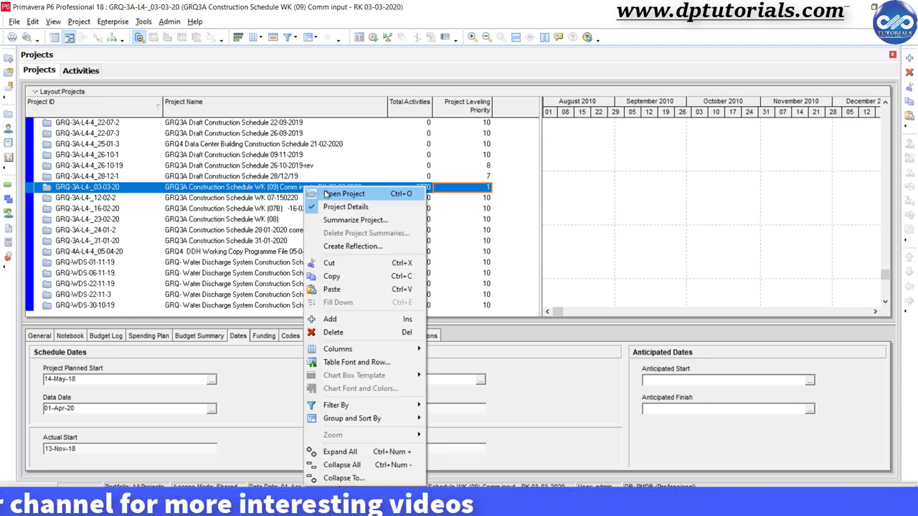
left_click(332, 190)
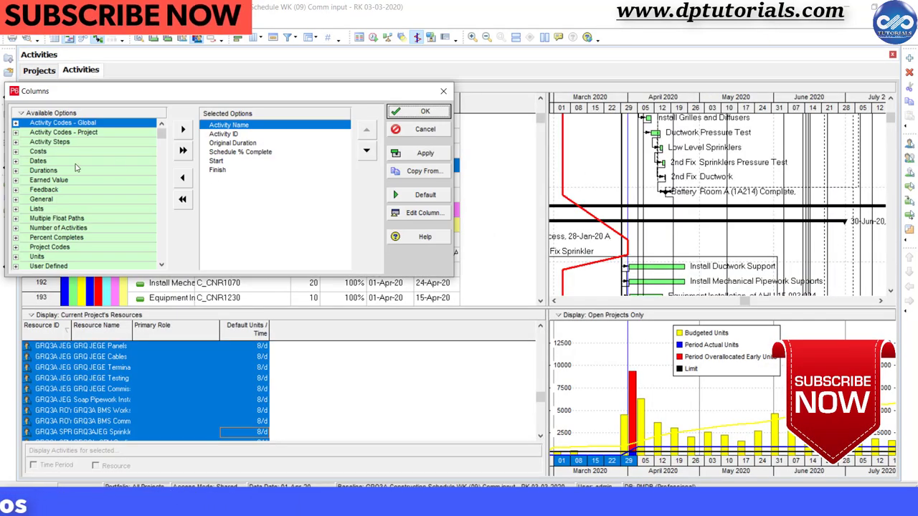
left_click(16, 199)
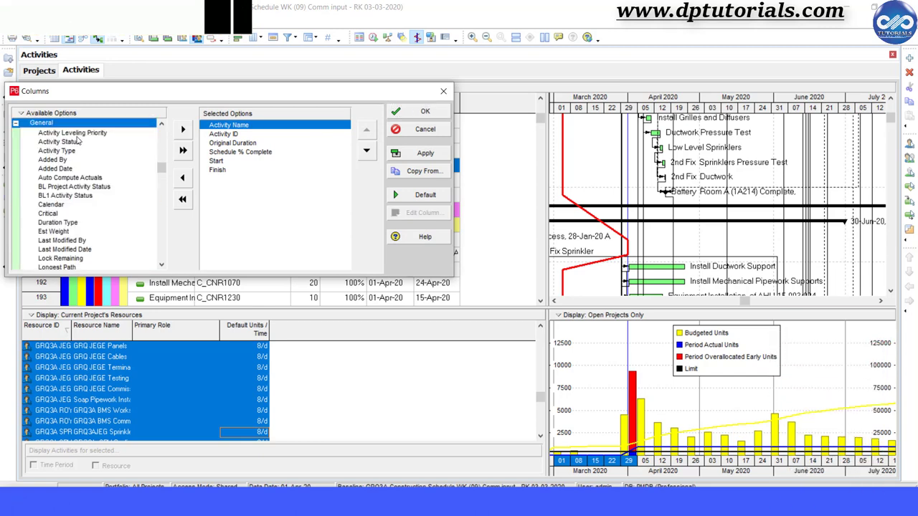
left_click(183, 130)
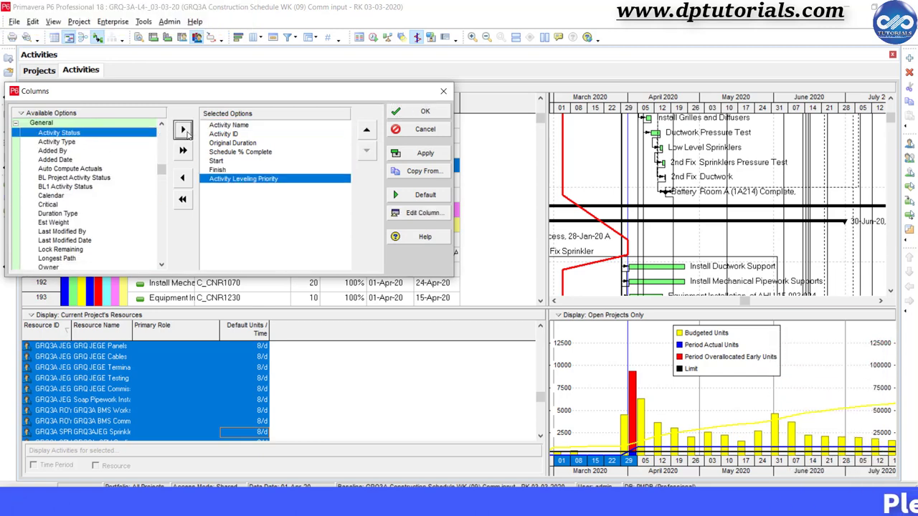
left_click(426, 113)
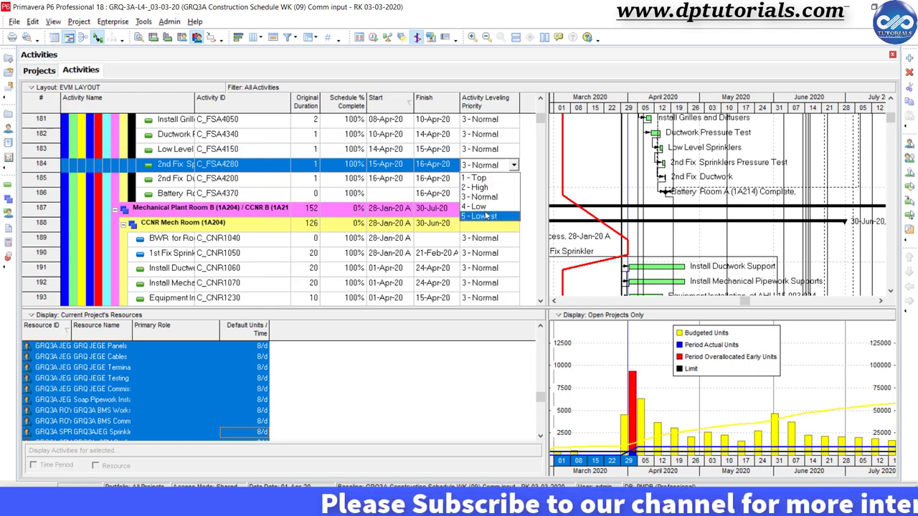
Step: Set row 185's leveling priority to 4 - Low and rows 186 and 182 to 5 - Lowest
left_click(487, 197)
left_click(487, 181)
left_click(488, 180)
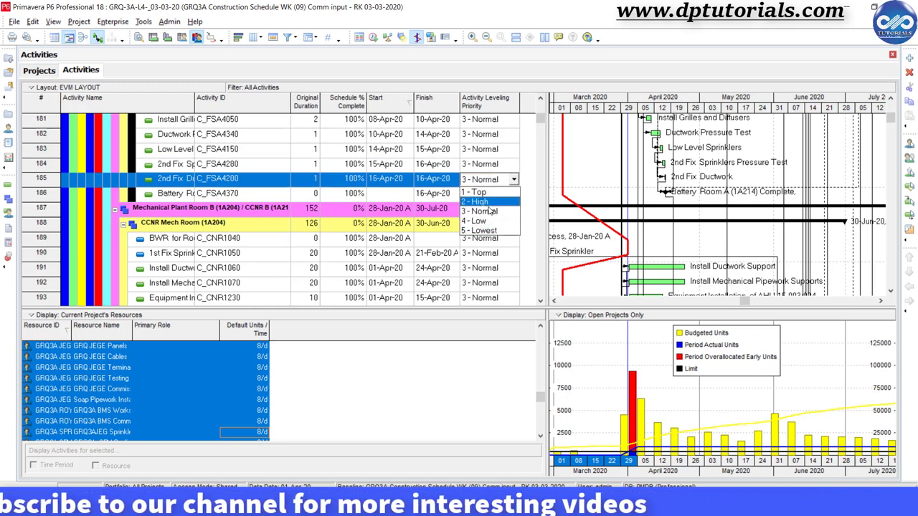
left_click(487, 223)
left_click(487, 194)
left_click(487, 195)
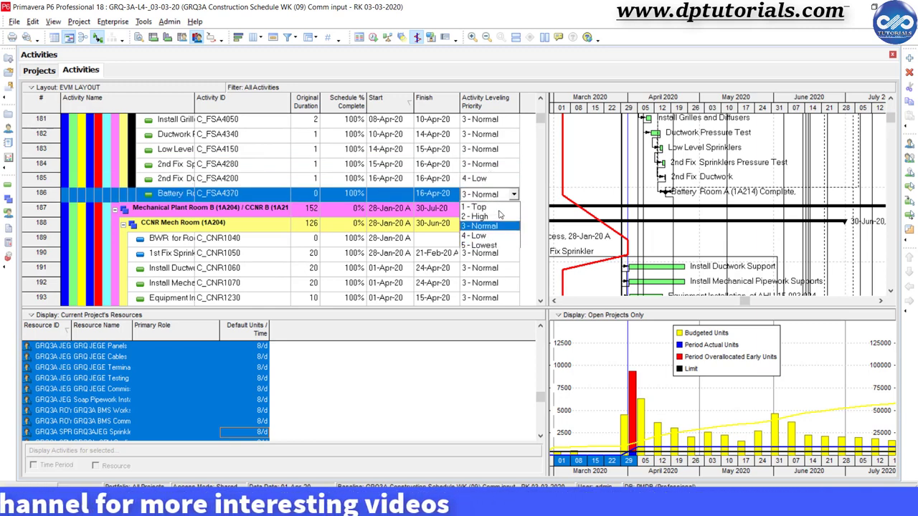
left_click(488, 246)
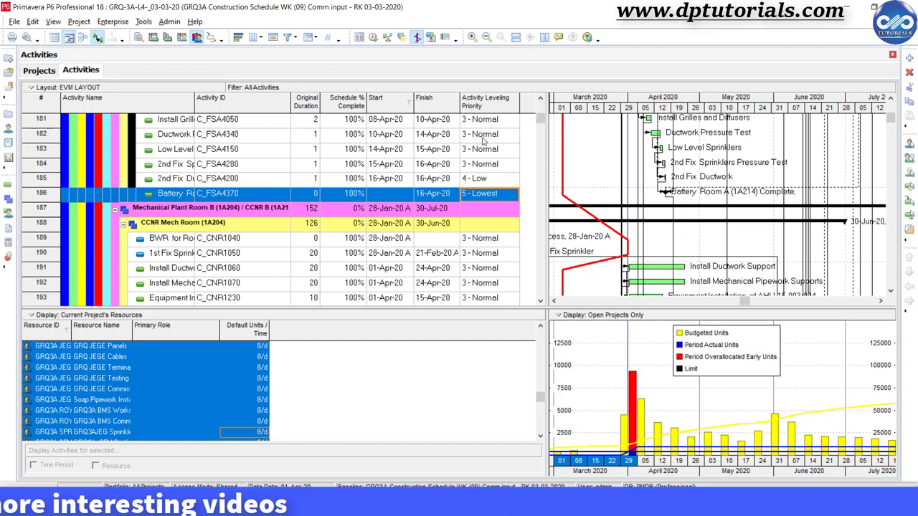
left_click(484, 138)
left_click(483, 138)
left_click(479, 188)
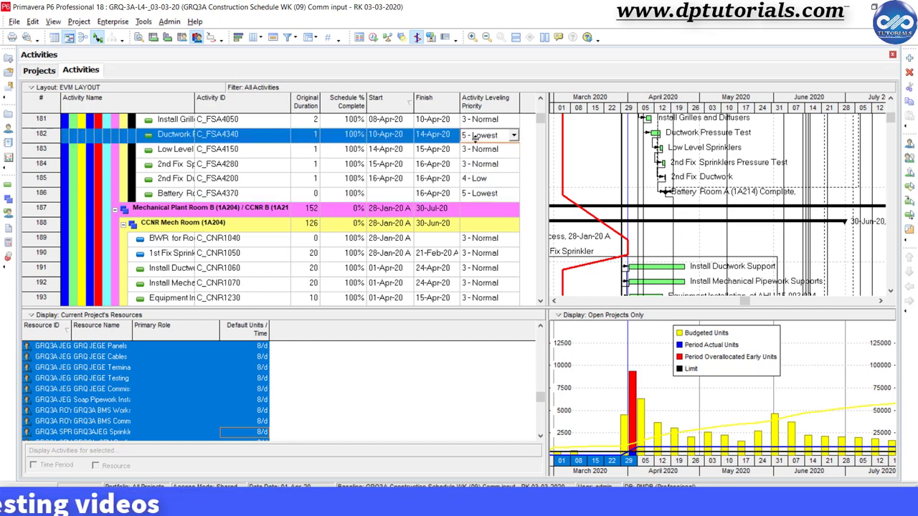
Step: Give C_FSA4050 and C_CNR1040 5 - Lowest, and fill 1 - Top down C_CNR1050 through C_CNR1100
left_click(478, 122)
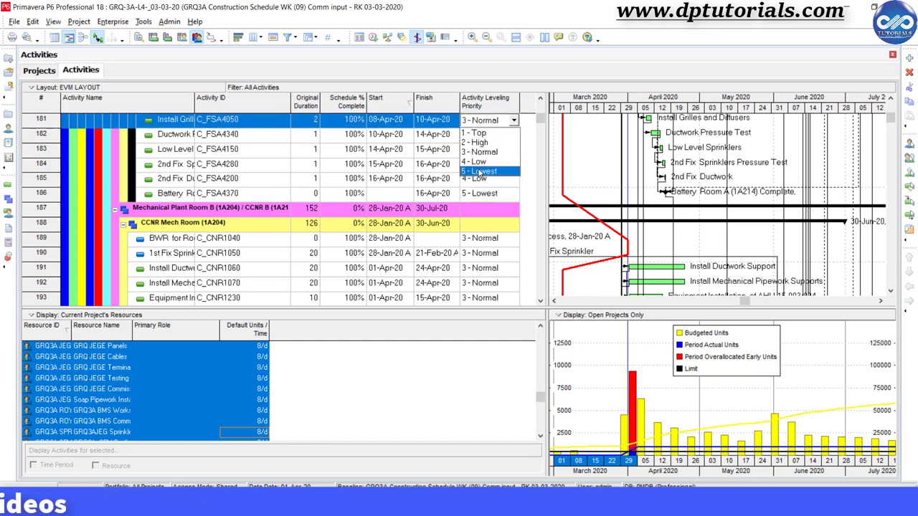
left_click(492, 241)
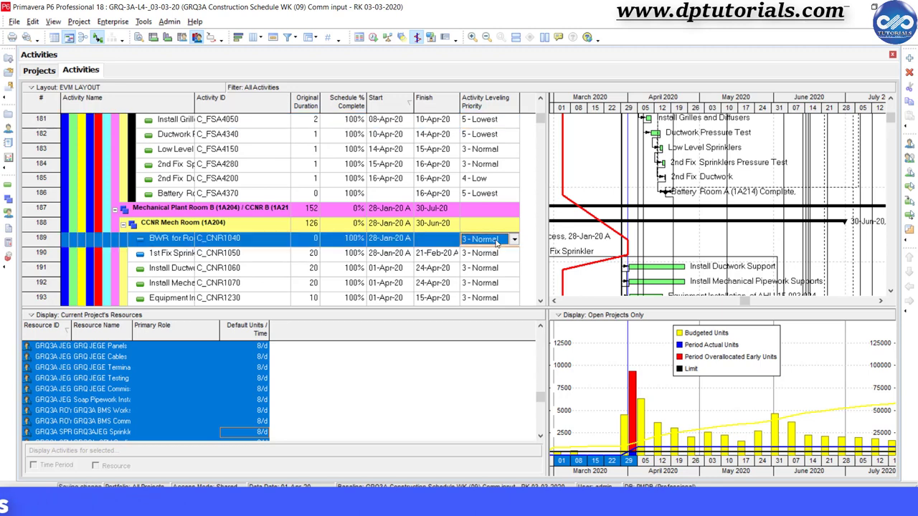
scroll(485, 284, "down", 2)
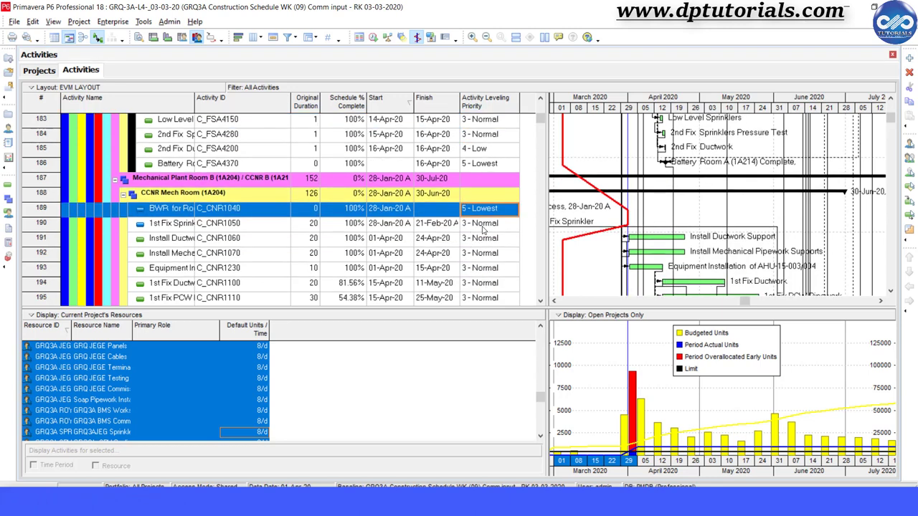
left_click(484, 228)
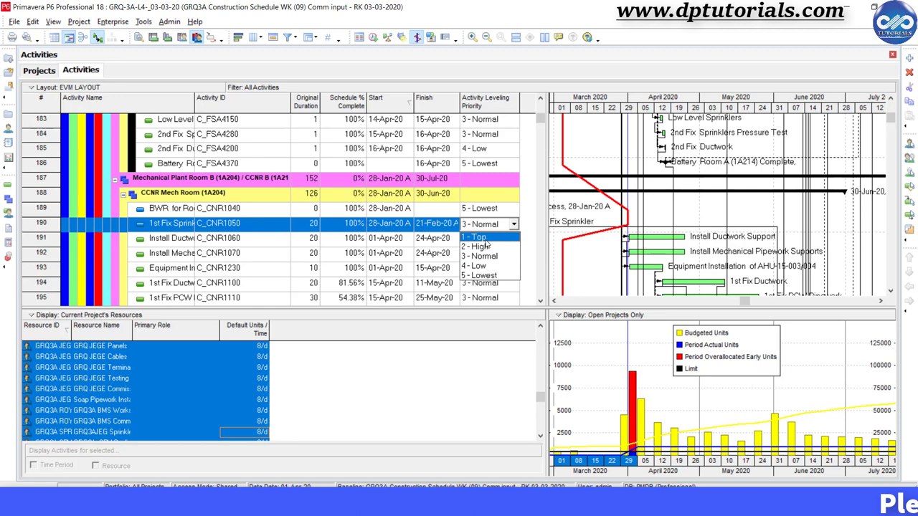
left_click(489, 287, "shift")
scroll(490, 287, "down", 1)
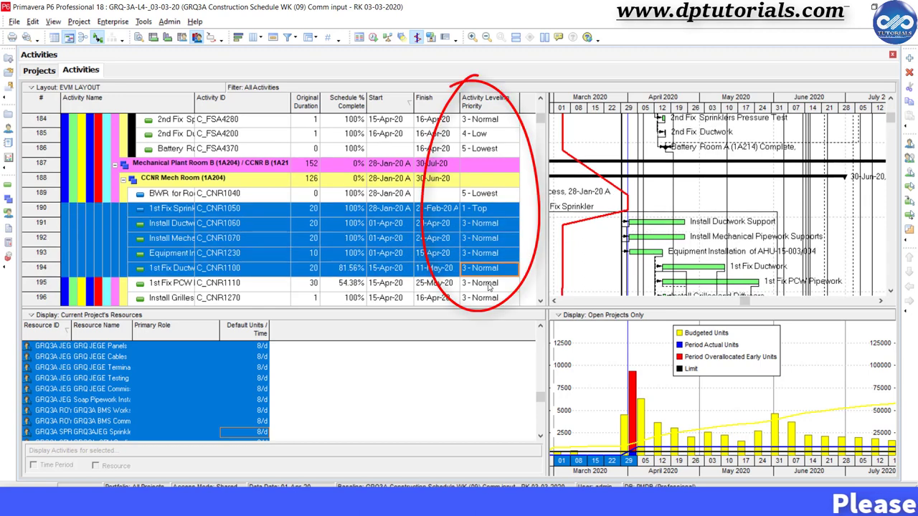
key("Escape")
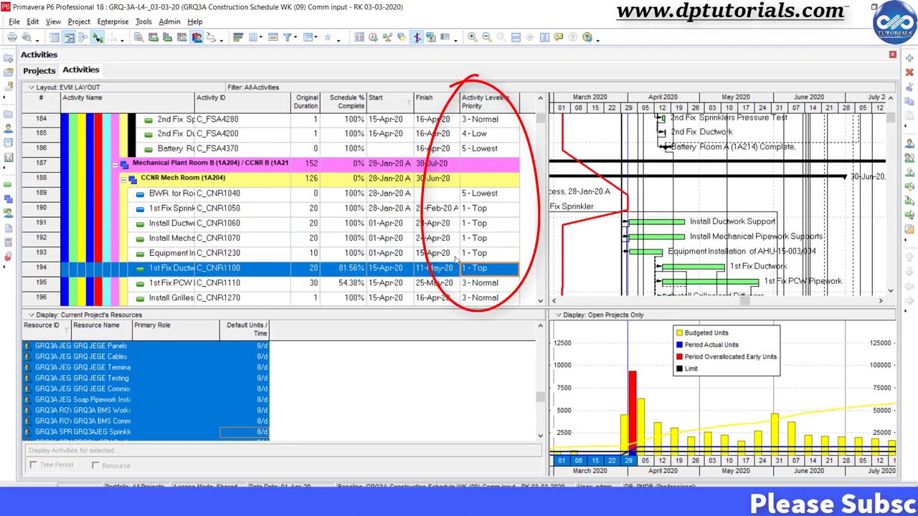
left_click(451, 243)
scroll(452, 244, "up", 1)
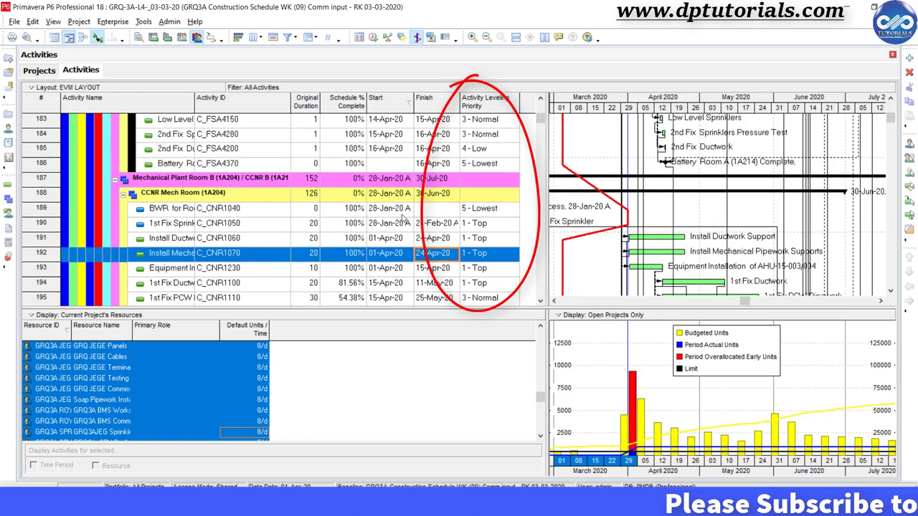
Step: Open the Level Resources dialog and move it into a clearer position
left_click(388, 38)
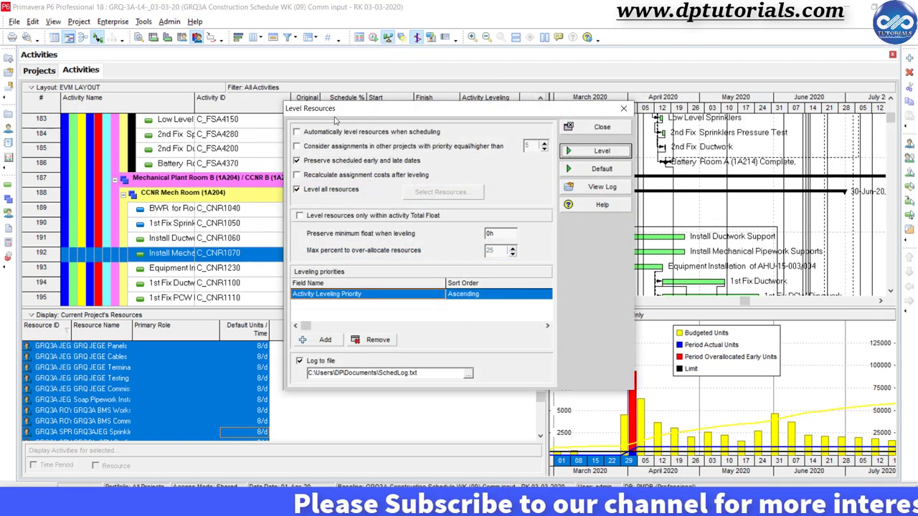
left_click_drag(401, 108, 382, 88)
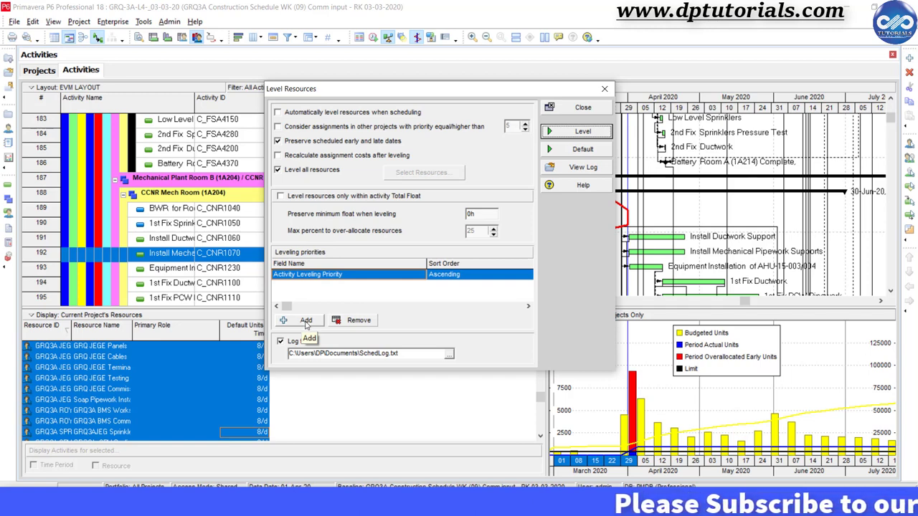
Step: Add Project Leveling Priority, sorted ascending, as a second leveling priority
left_click(305, 320)
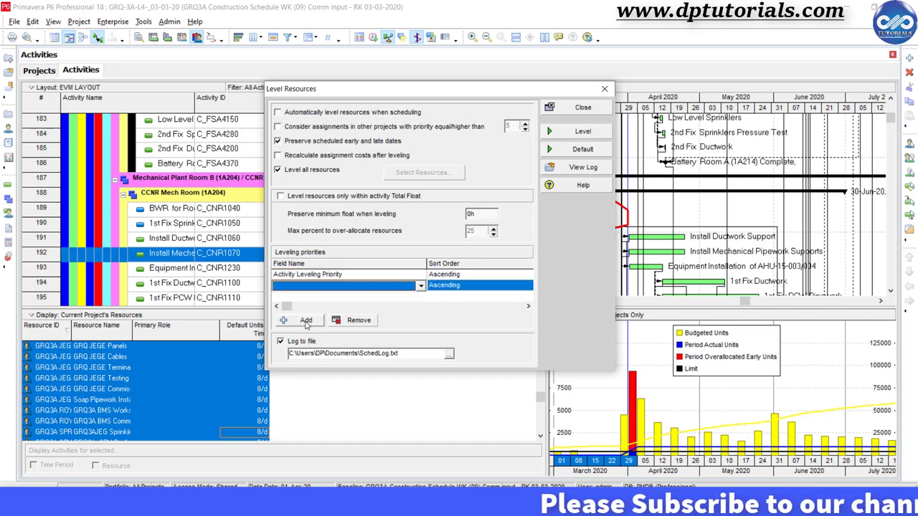
left_click(420, 286)
scroll(375, 318, "down", 5)
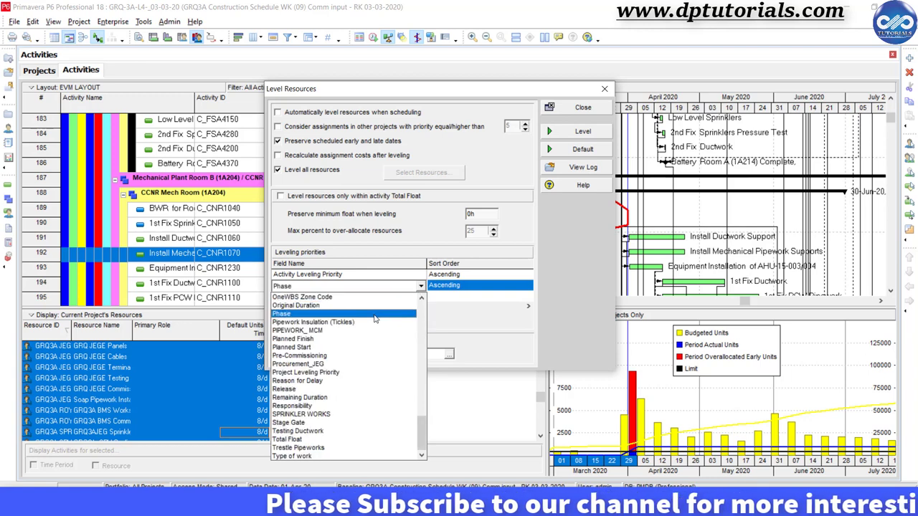
left_click(352, 372)
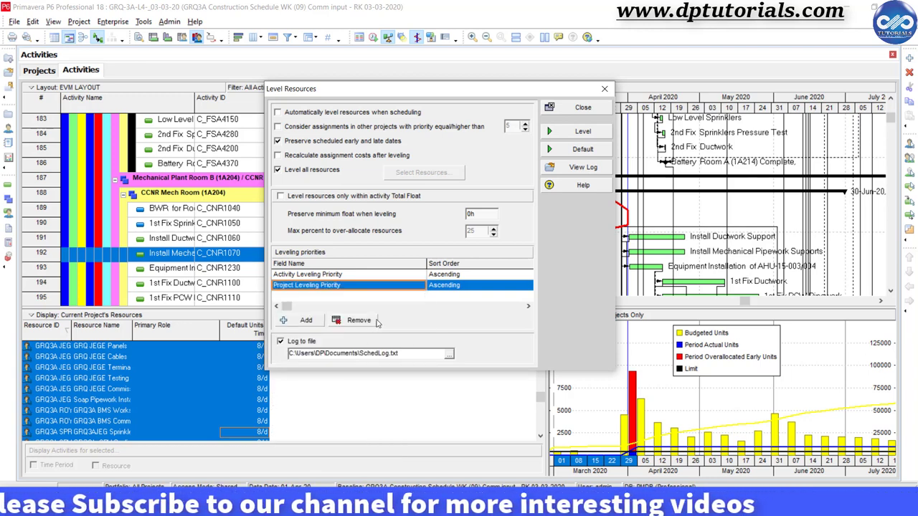
left_click(455, 286)
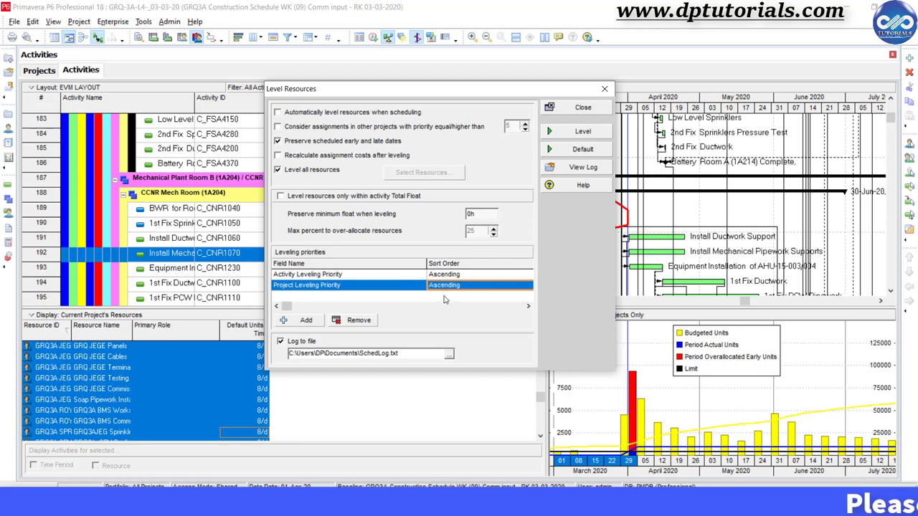
Step: Level resources using Activity then Project Leveling Priority
left_click_drag(497, 88, 412, 77)
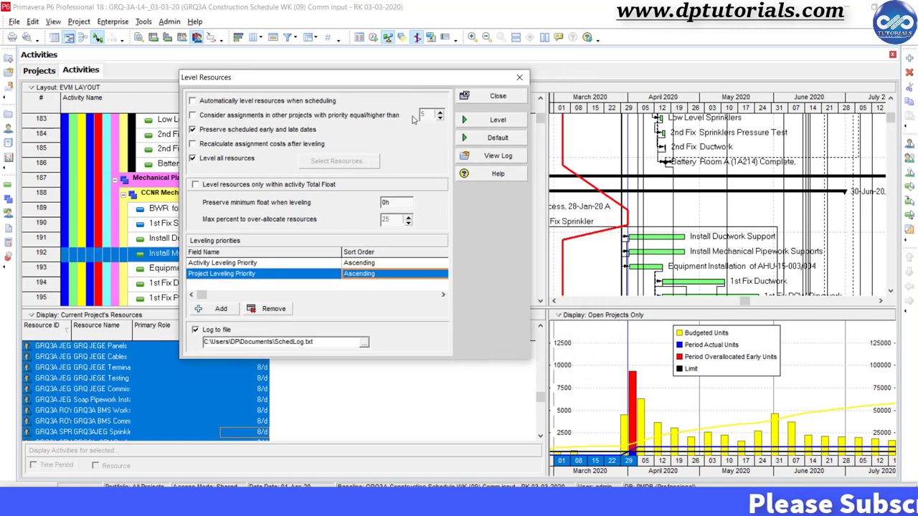
left_click(488, 120)
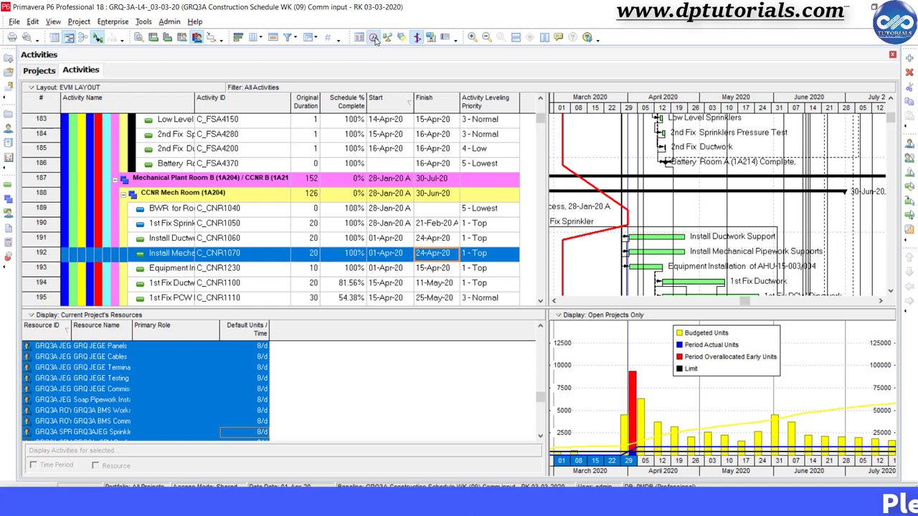
Step: With the CCNR Mech Room WBS selected, enable automatic leveling when scheduling and save it
scroll(698, 273, "down", 2)
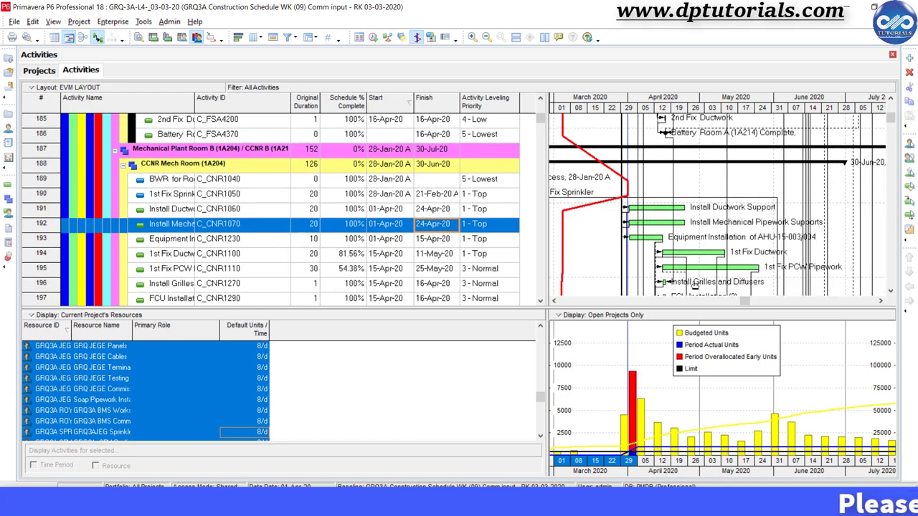
left_click(437, 164)
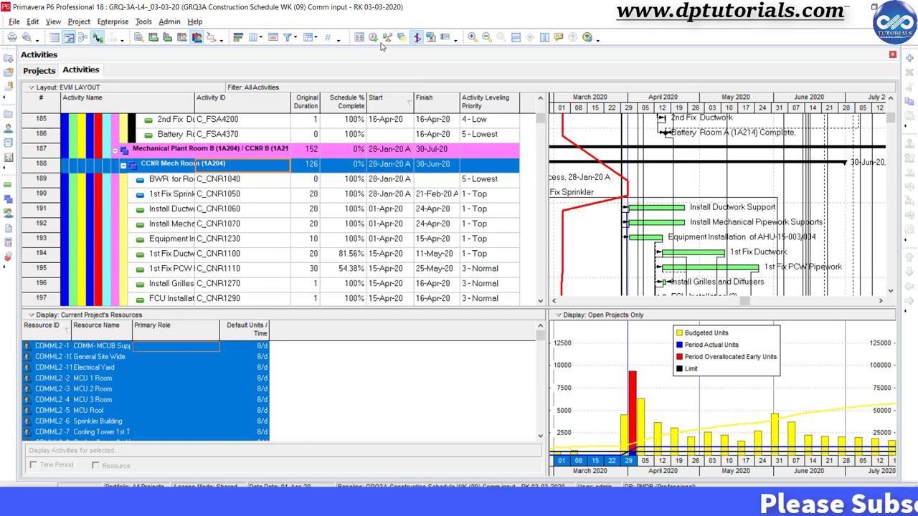
left_click(387, 36)
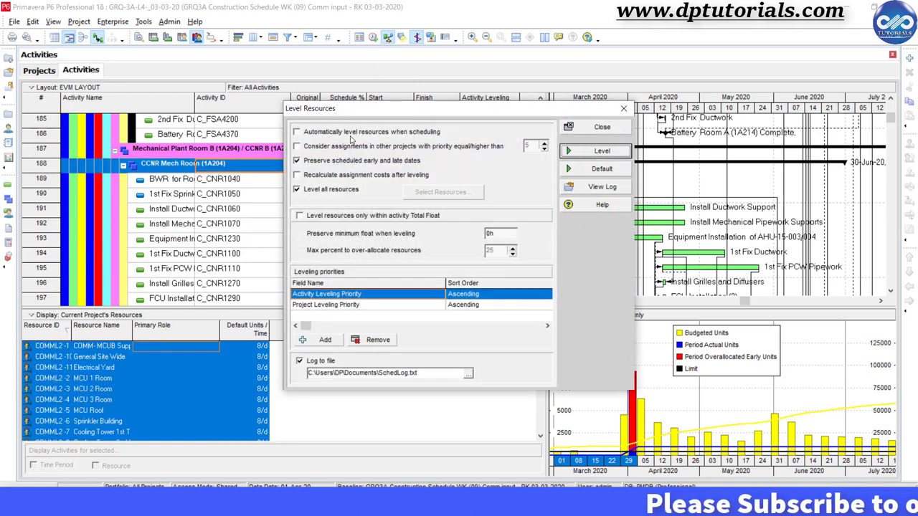
left_click(297, 133)
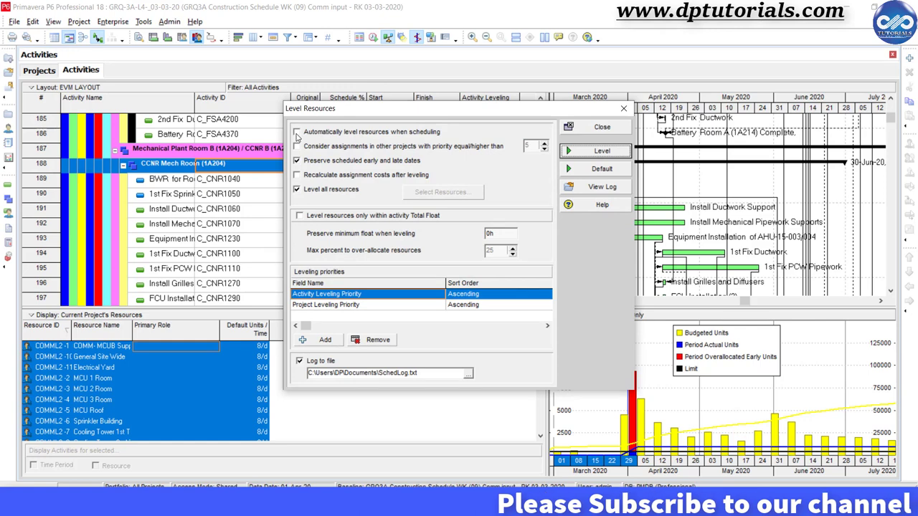
left_click(600, 128)
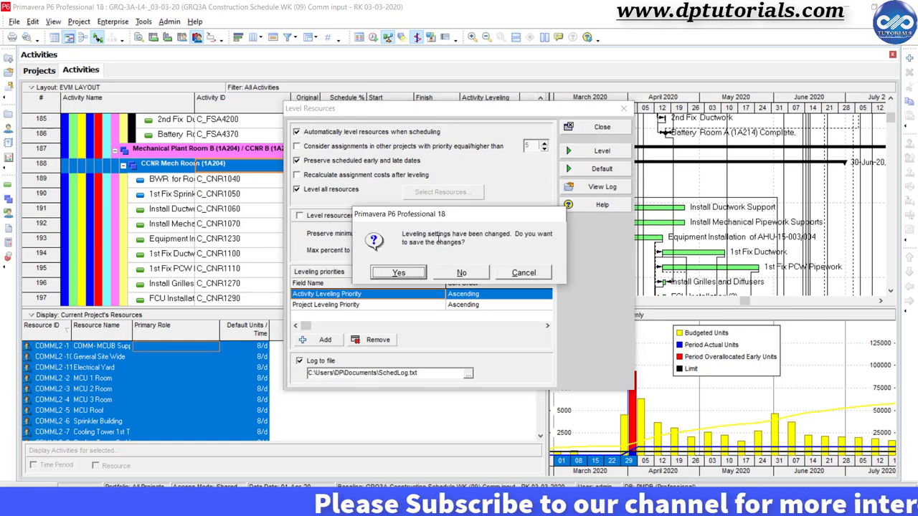
left_click(456, 271)
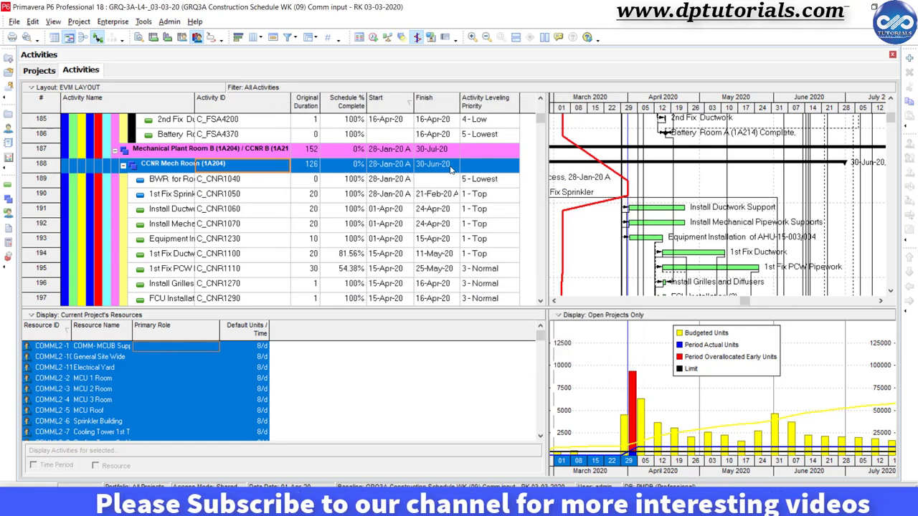
Step: Check Level resources during scheduling in the schedule options, then reschedule at data date 01-Apr-20
left_click(373, 38)
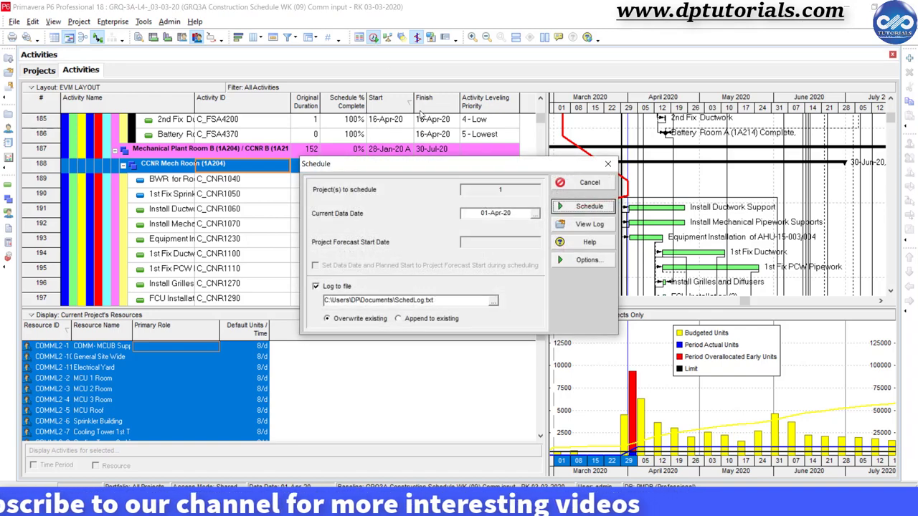
left_click(580, 261)
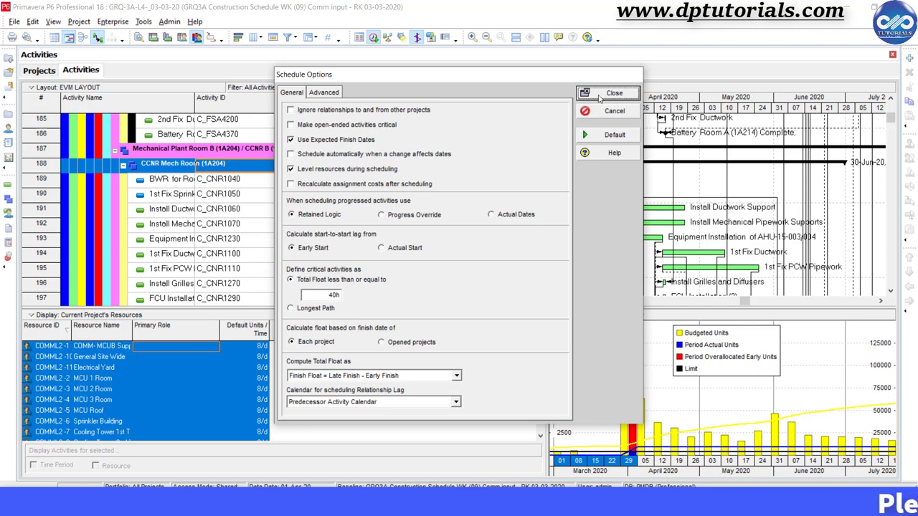
left_click(610, 93)
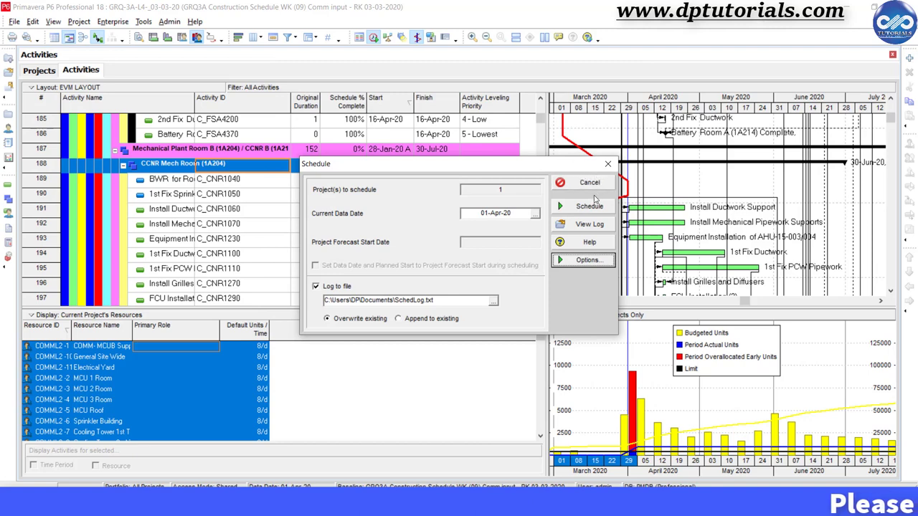
left_click(589, 207)
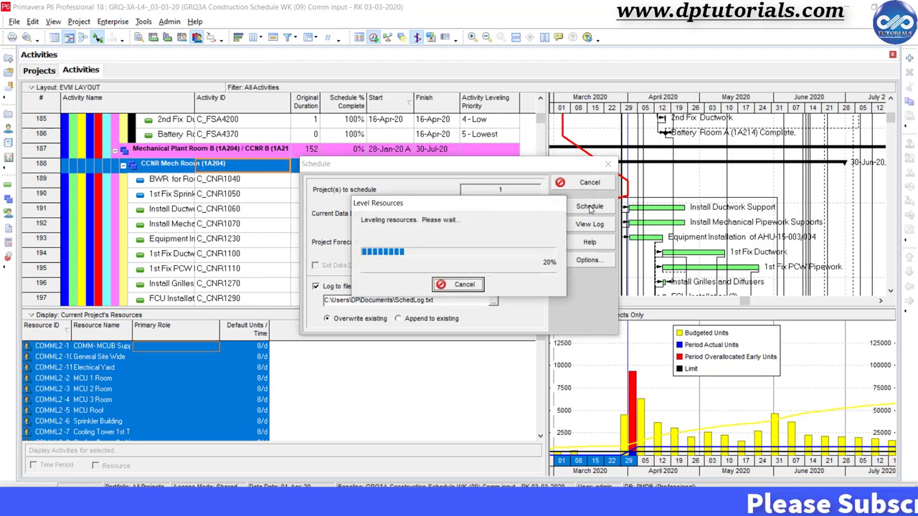